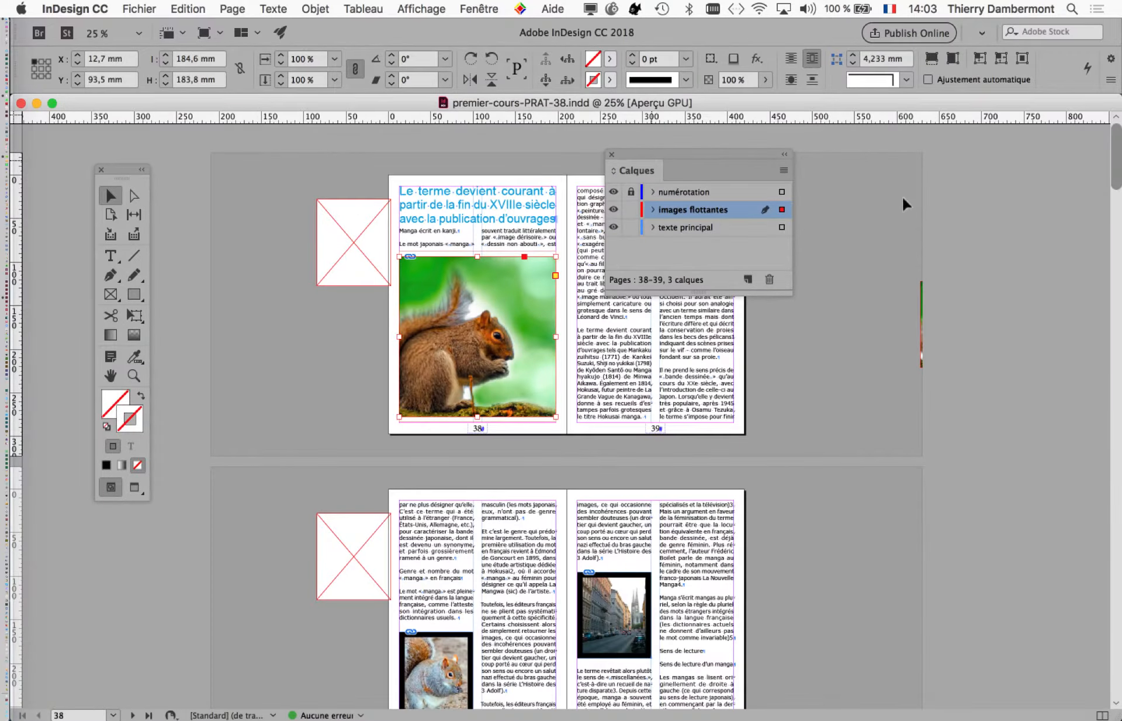
Move the large squirrel picture from page 38 to the lower part of page 39, aligned with the margins.
left_click_drag(648, 153, 905, 199)
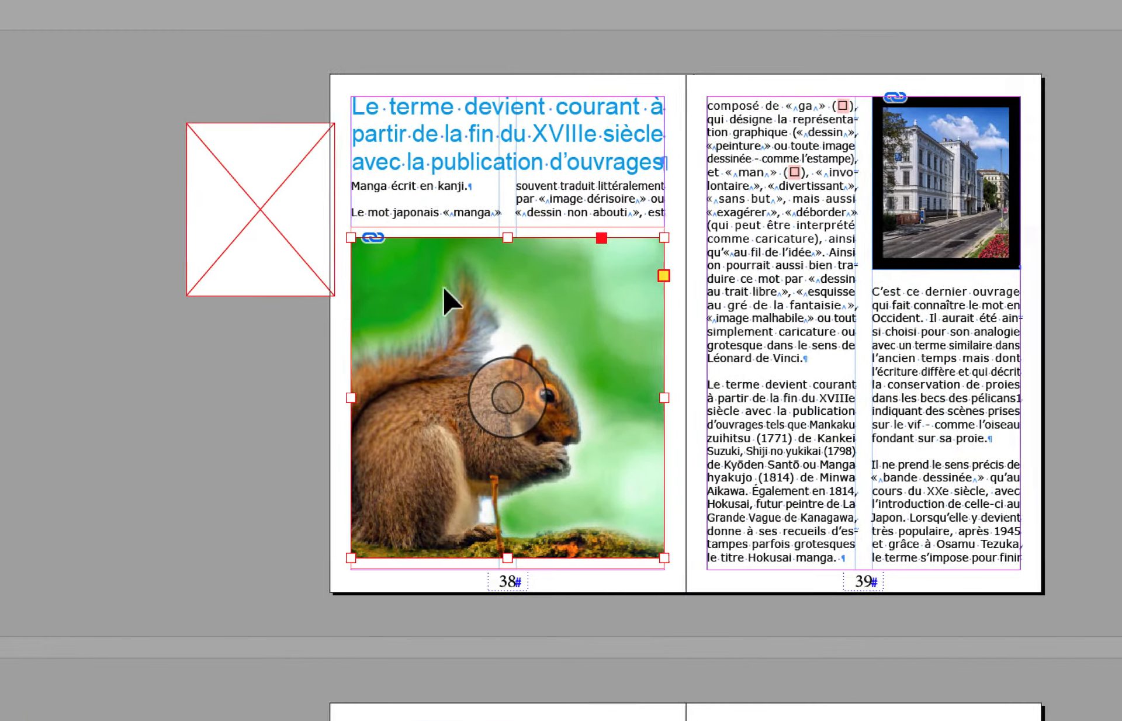
key("shift+super+a")
left_click_drag(473, 300, 743, 296)
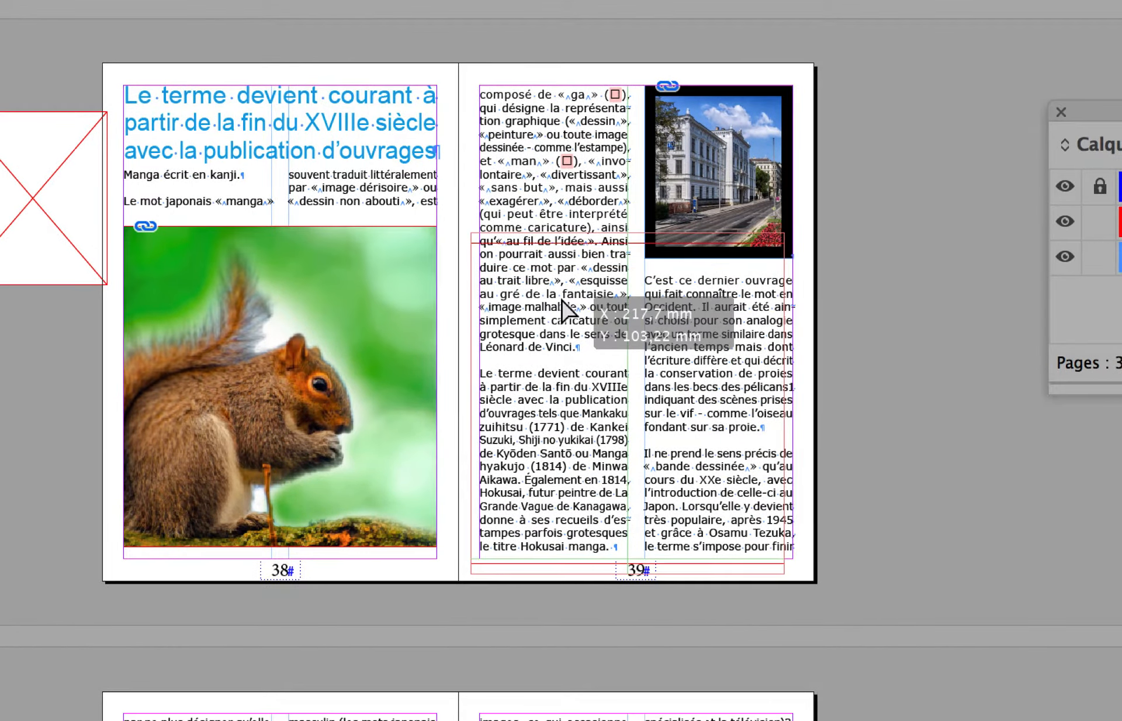
left_click_drag(561, 310, 568, 312)
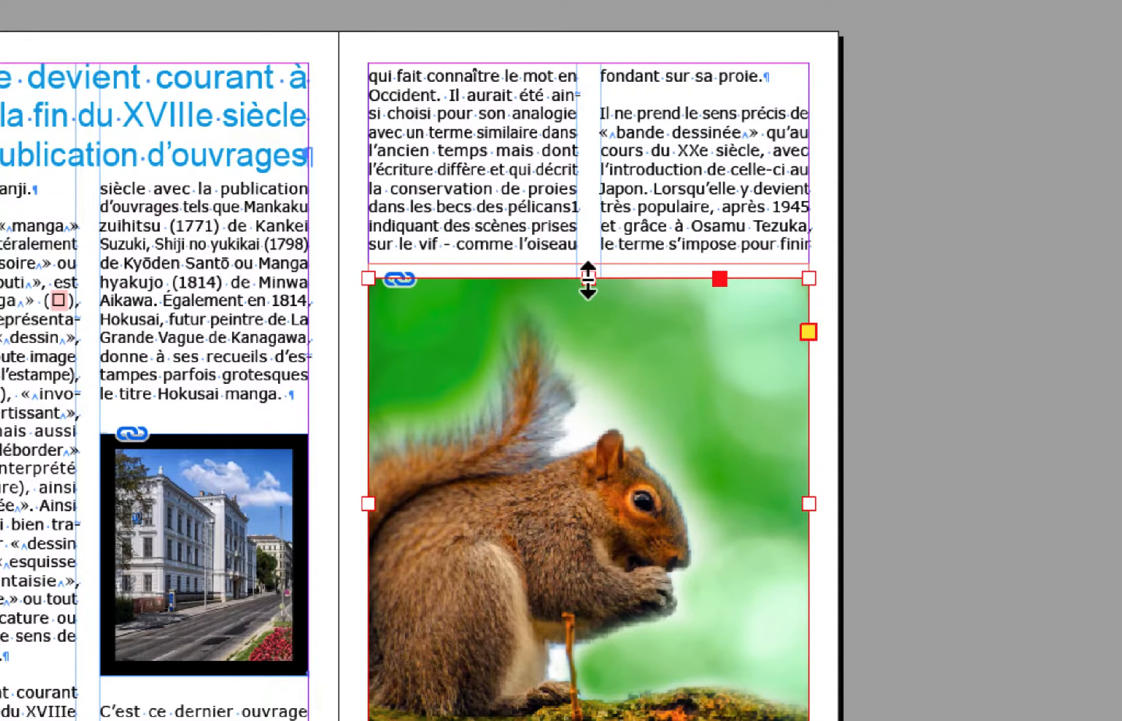
Shorten the squirrel picture's frame from its upper edge to a height of 142,06 mm and clear the selection.
left_click_drag(588, 279, 601, 337)
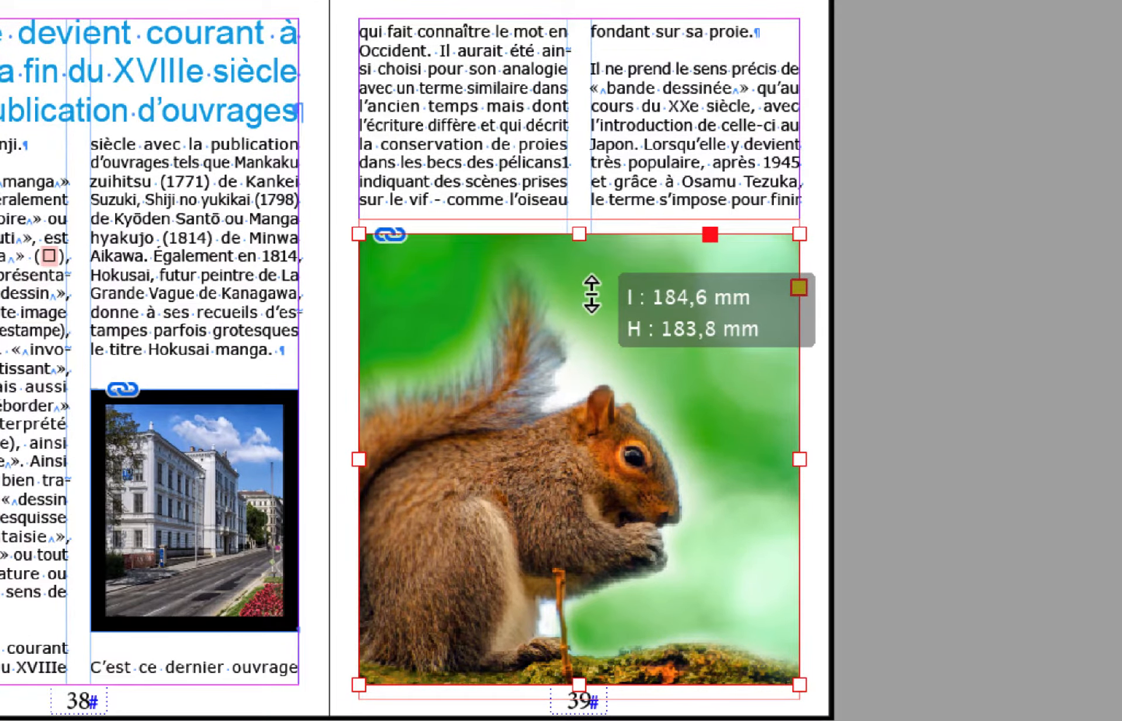
left_click_drag(591, 293, 594, 345)
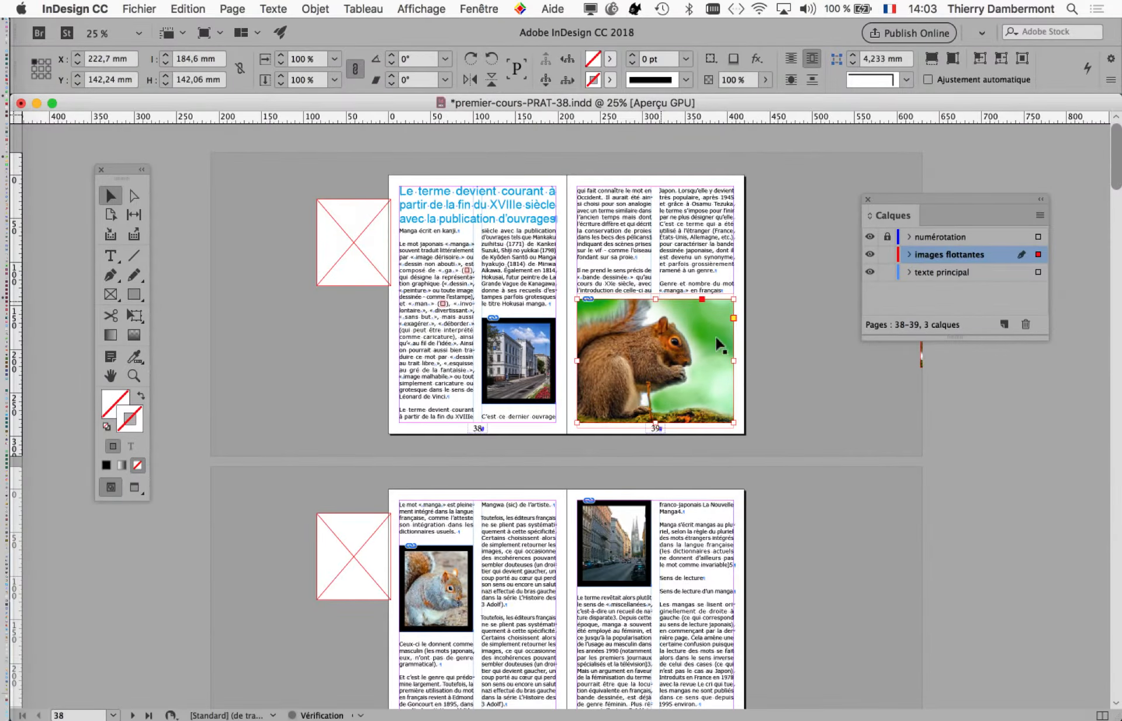
key("super+shift+a")
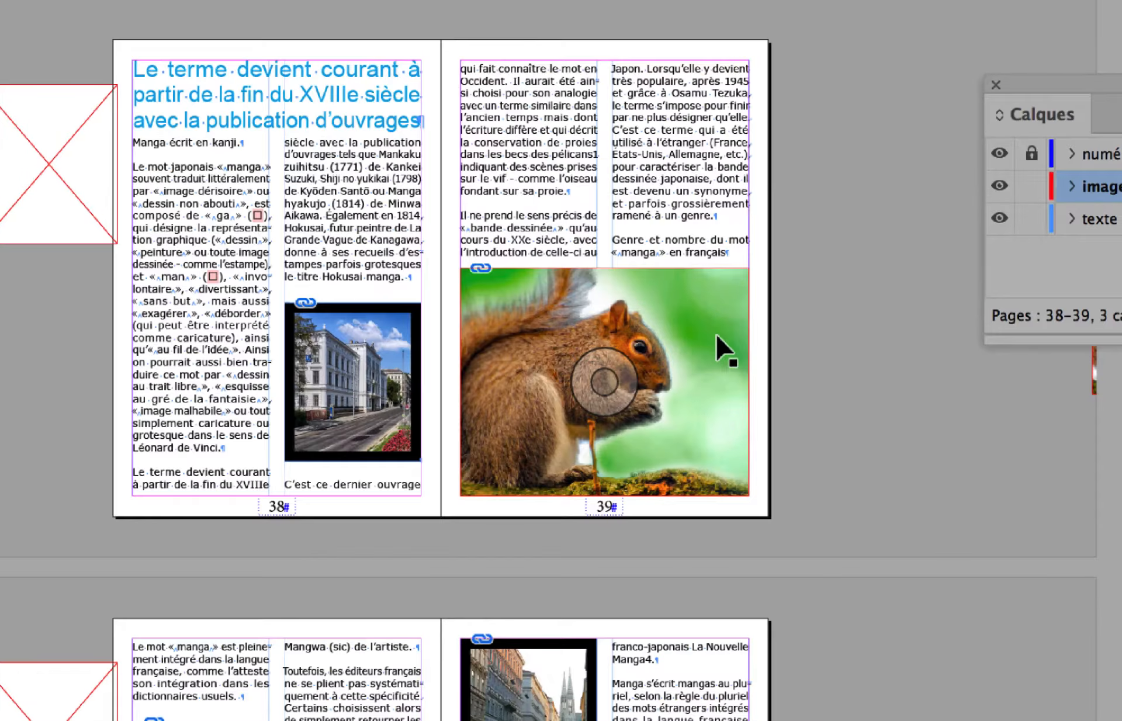
Move the squirrel picture straight up to page 39's top margin, at Y 12,7 mm.
left_click(715, 331)
left_click_drag(714, 332, 726, 107)
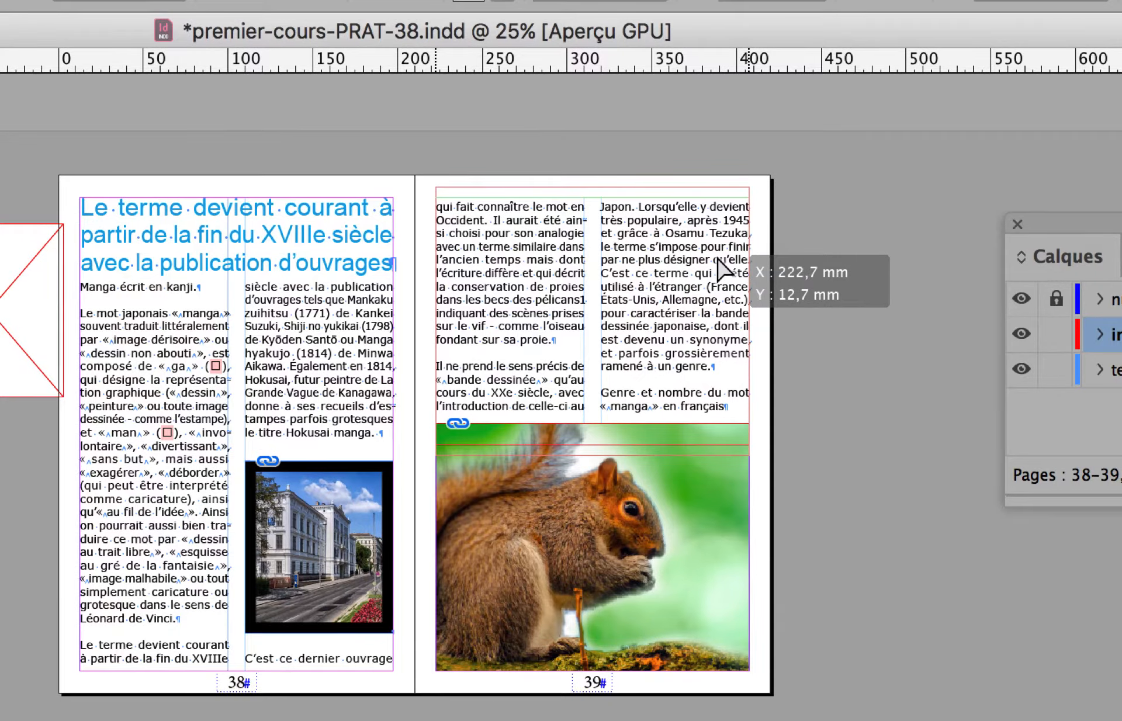
left_click_drag(724, 270, 725, 271)
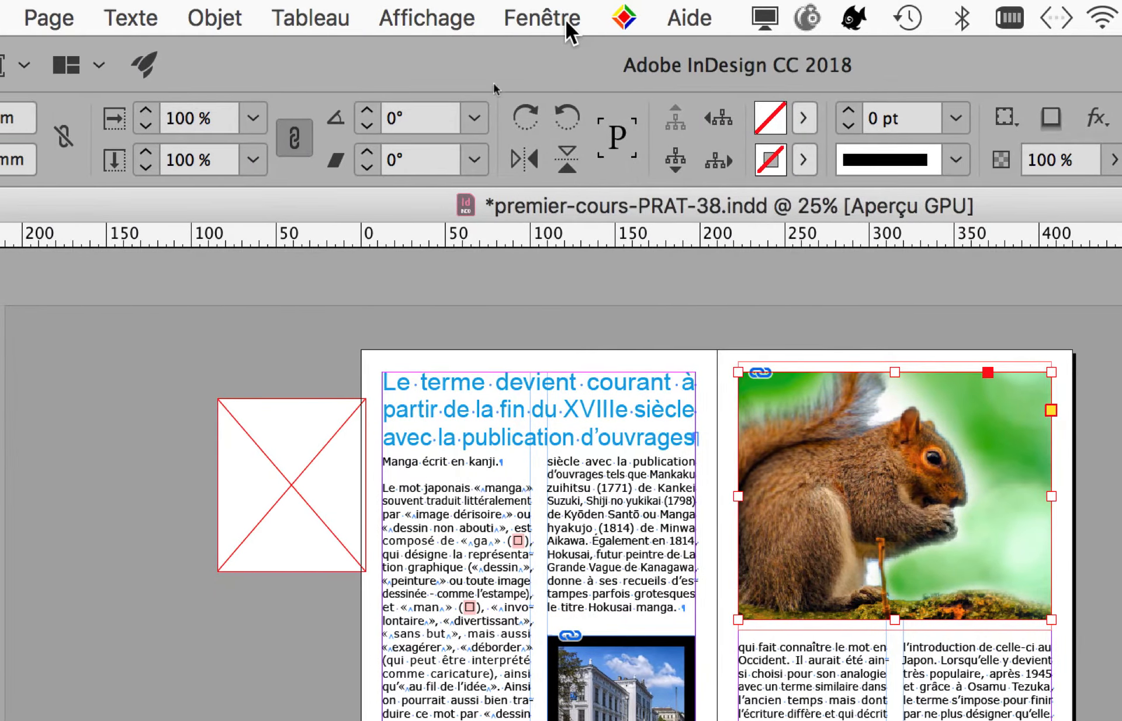
Display the squirrel picture's text wrap settings (Habillage de texte) and place them clear of the spreads and the layer list.
left_click(503, 221)
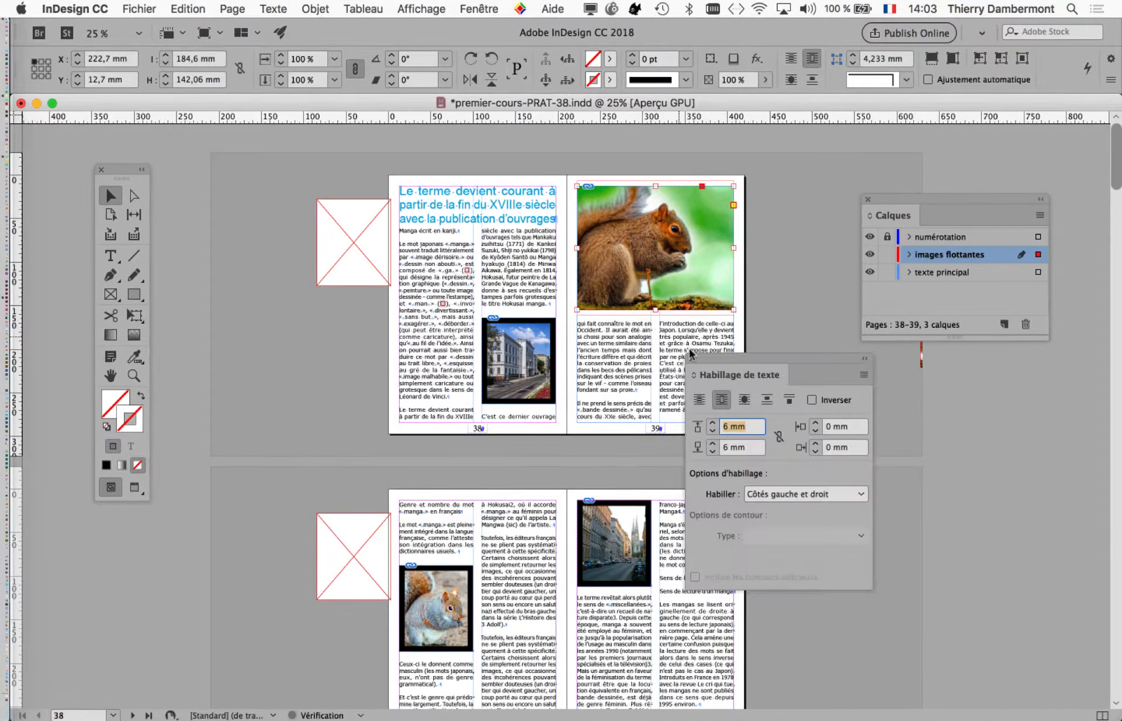
left_click_drag(701, 355, 784, 168)
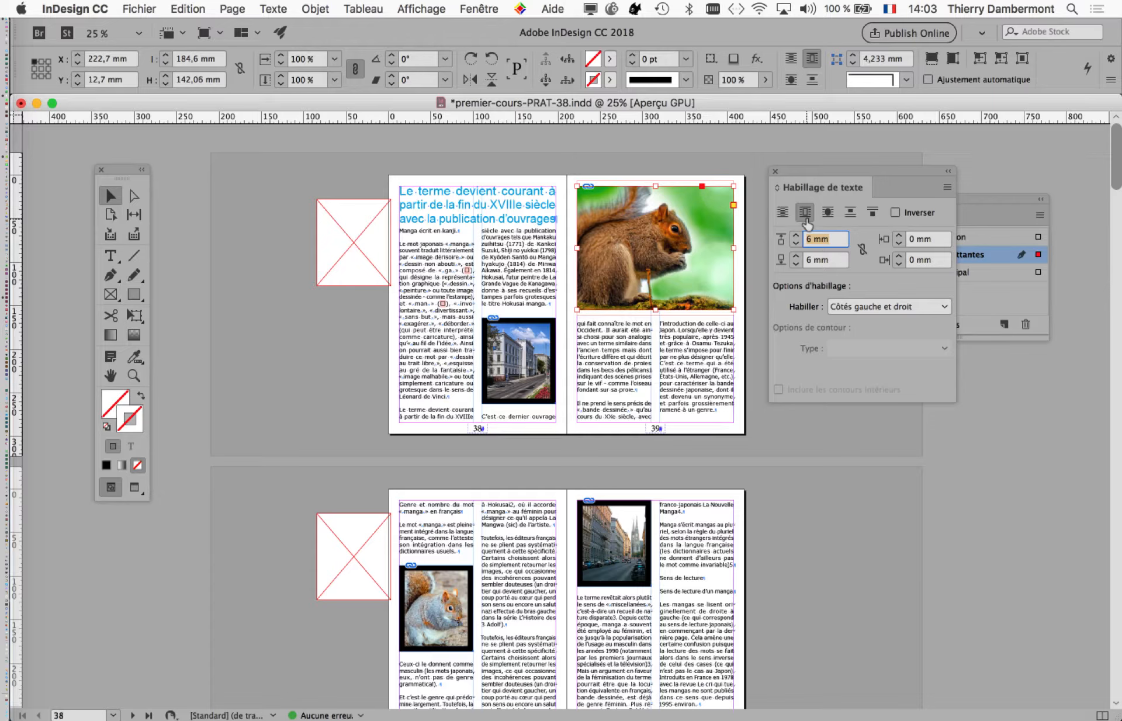
left_click_drag(835, 175, 987, 405)
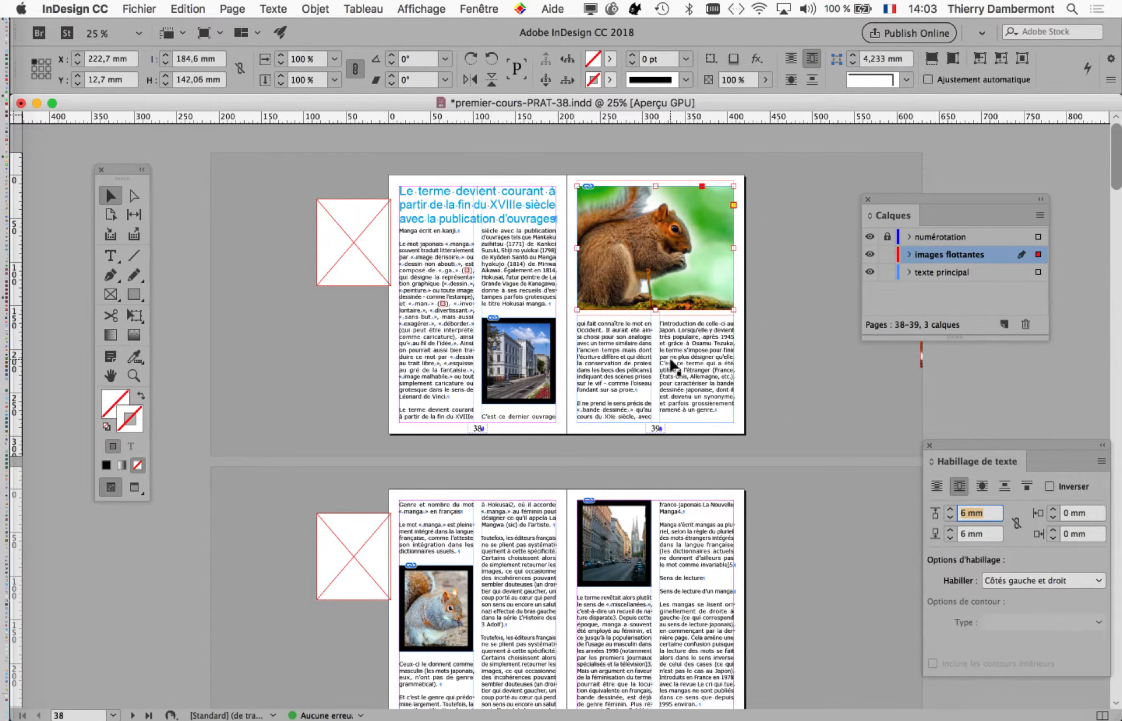
Delete the whole paragraph beginning "Le mot japonais «manga»" in the first column of page 38.
scroll(665, 476, "down", 3)
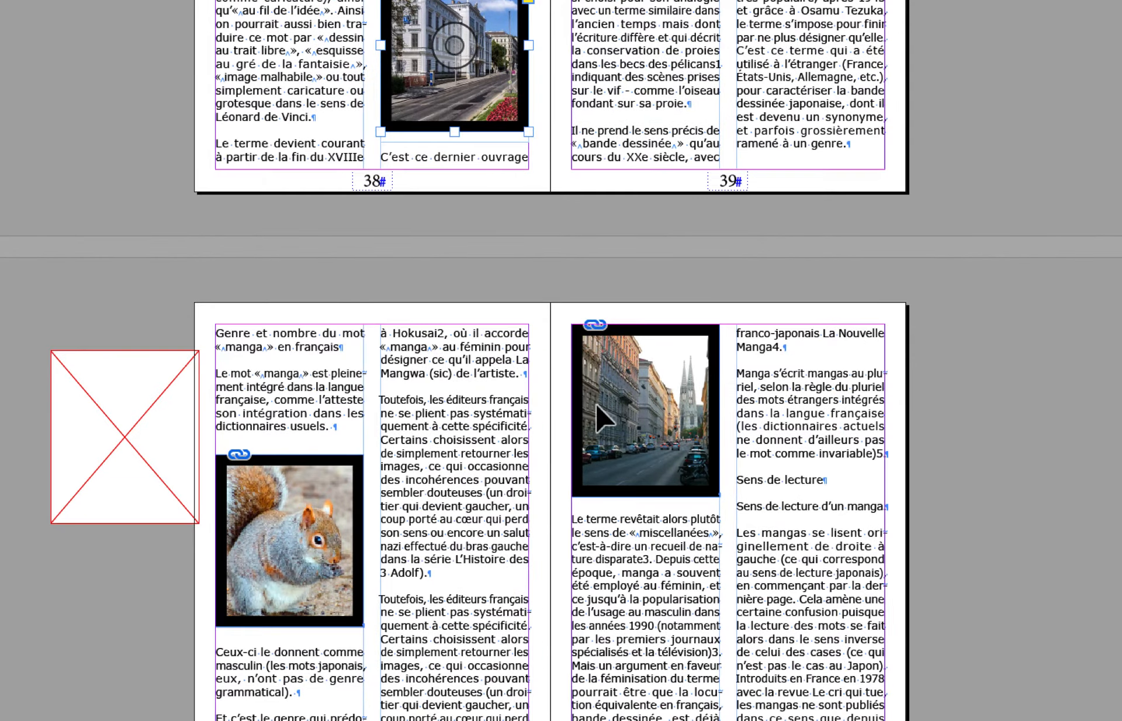
left_click(345, 469)
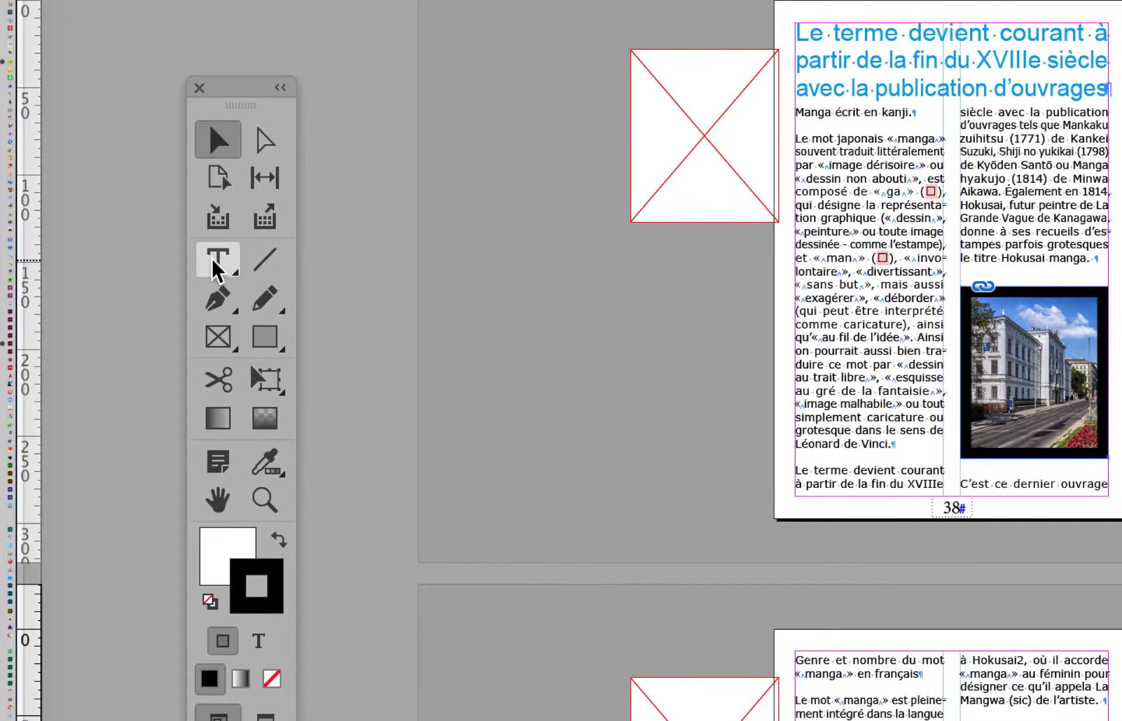
left_click(217, 260)
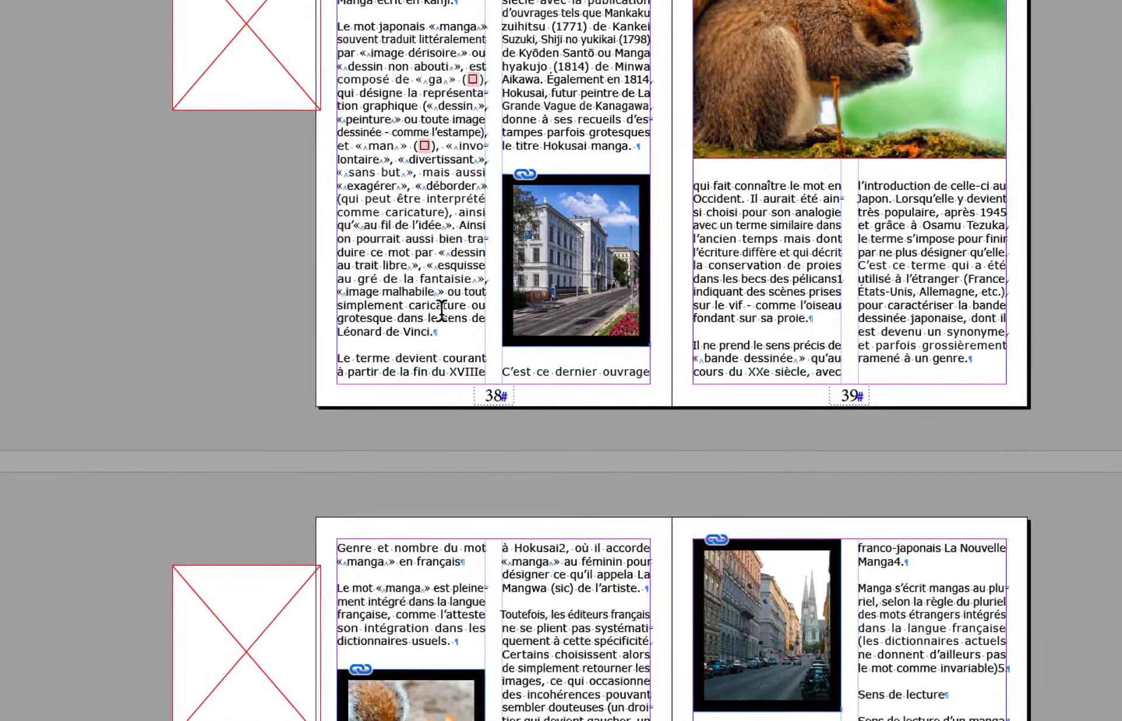
triple_click(488, 488)
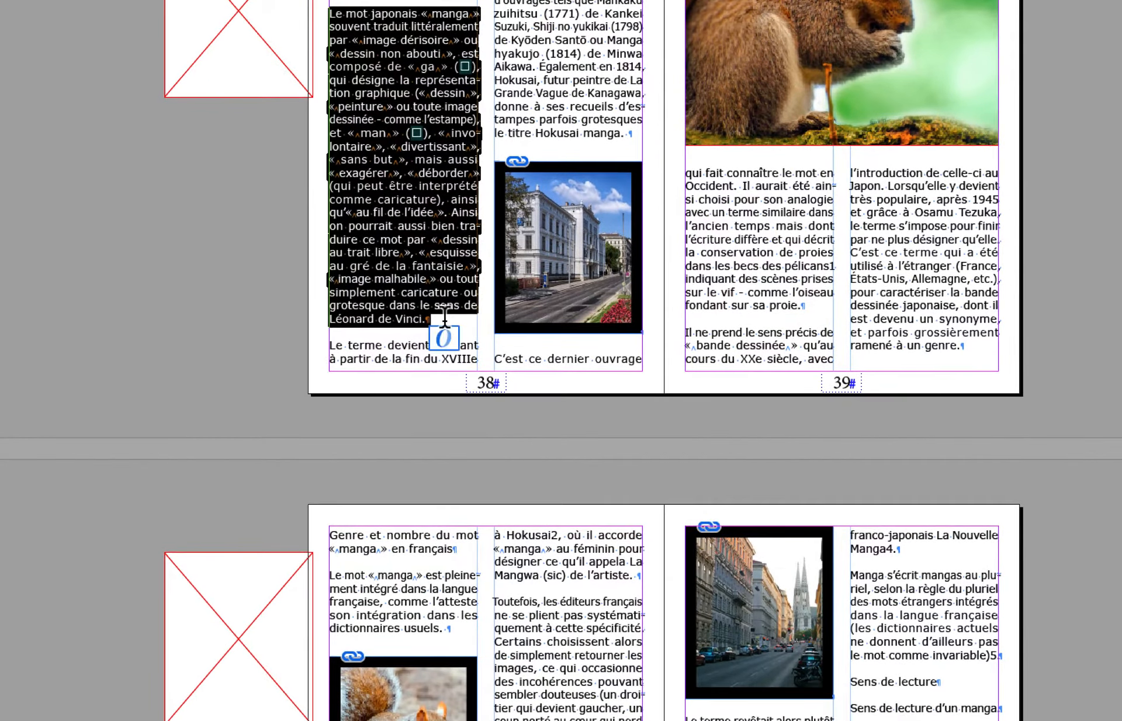
scroll(441, 321, "up", 1)
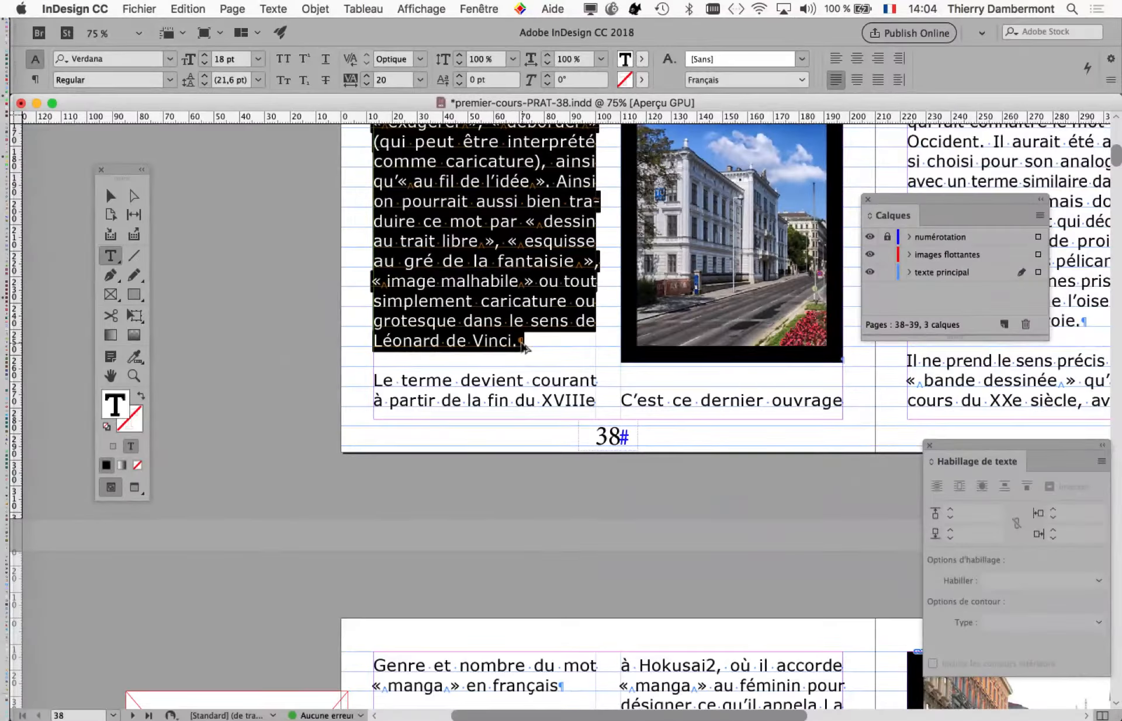
left_click(271, 7)
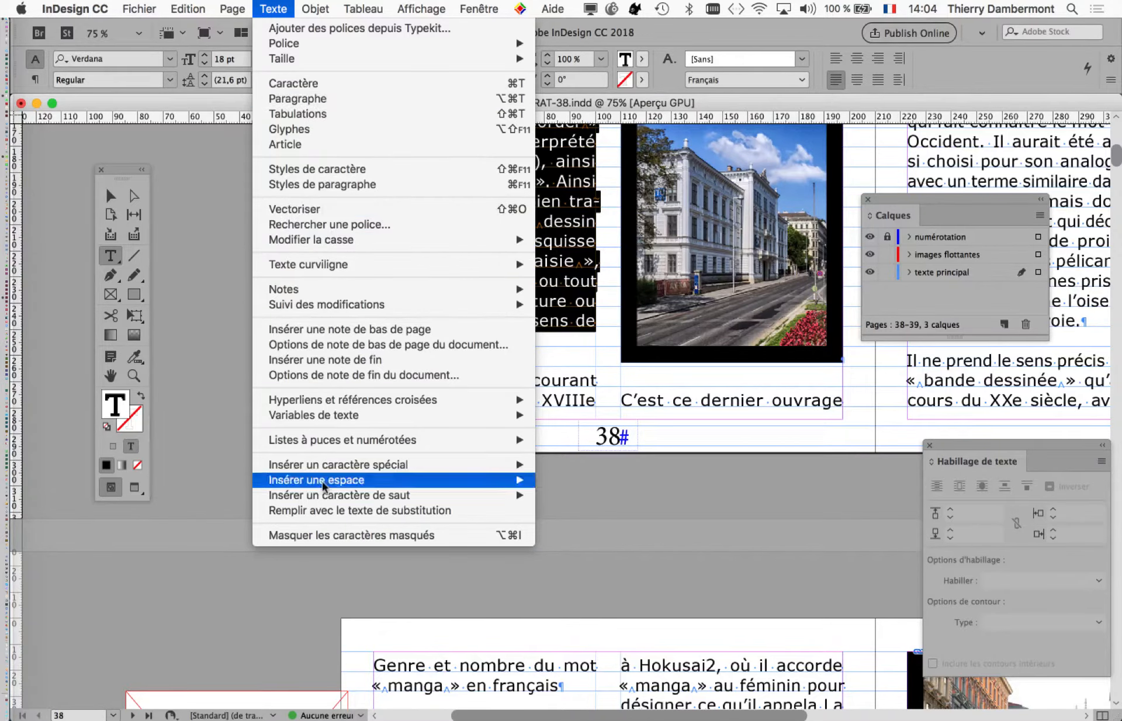
left_click(634, 500)
key("super+minus")
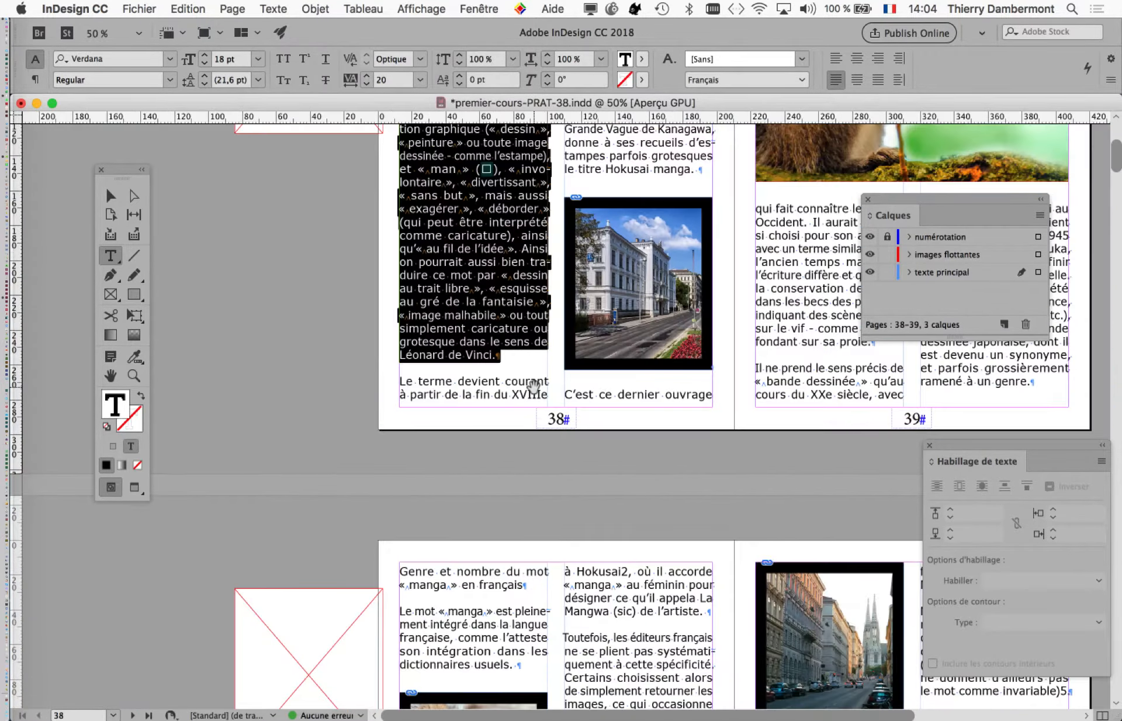
left_click_drag(515, 334, 482, 435)
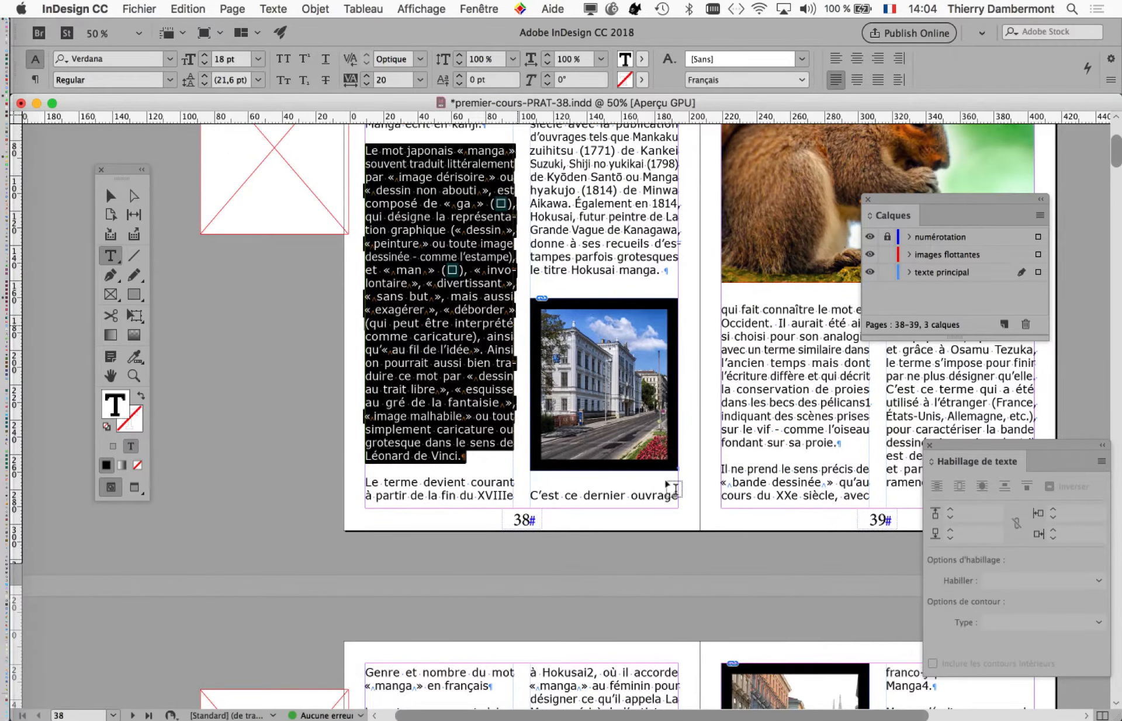
key("BackSpace")
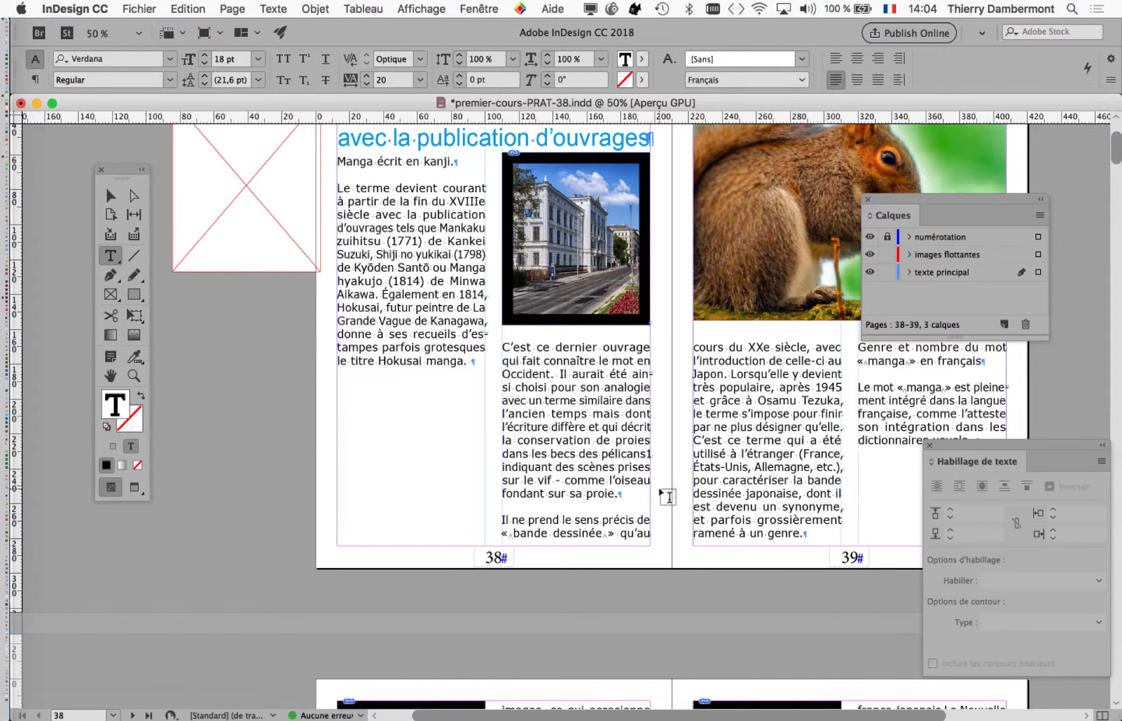
key("super+minus")
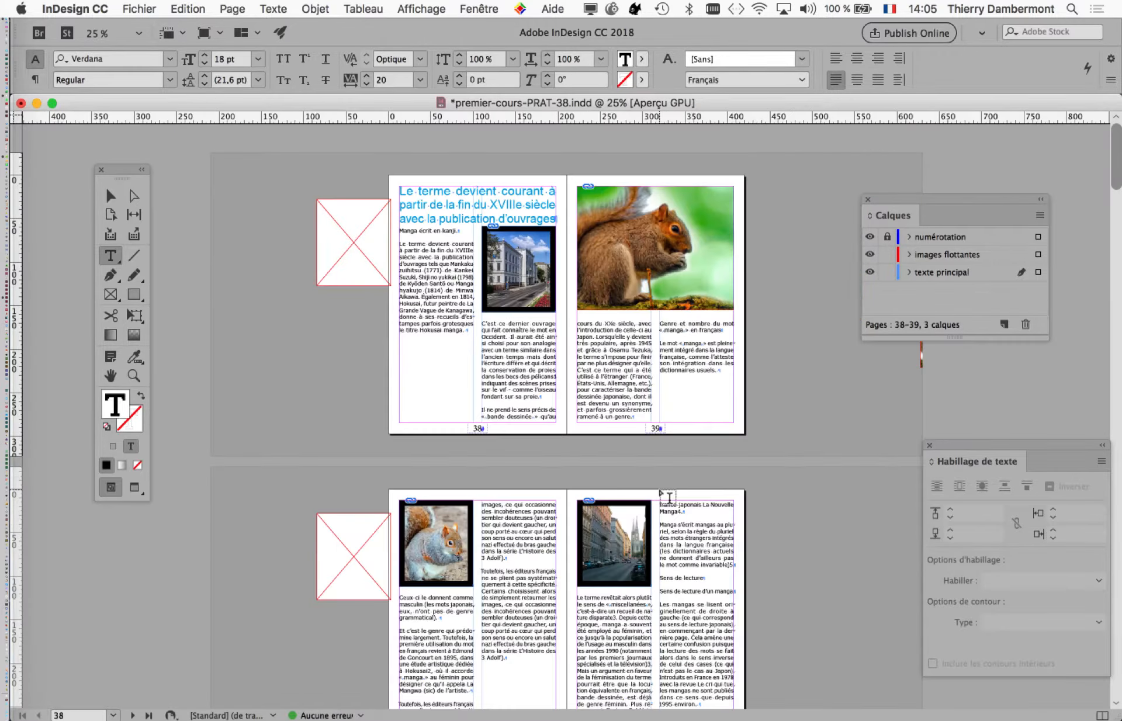
Undo the paragraph deletion and the squirrel picture's move to the top of page 39, and redo both.
key("super+z")
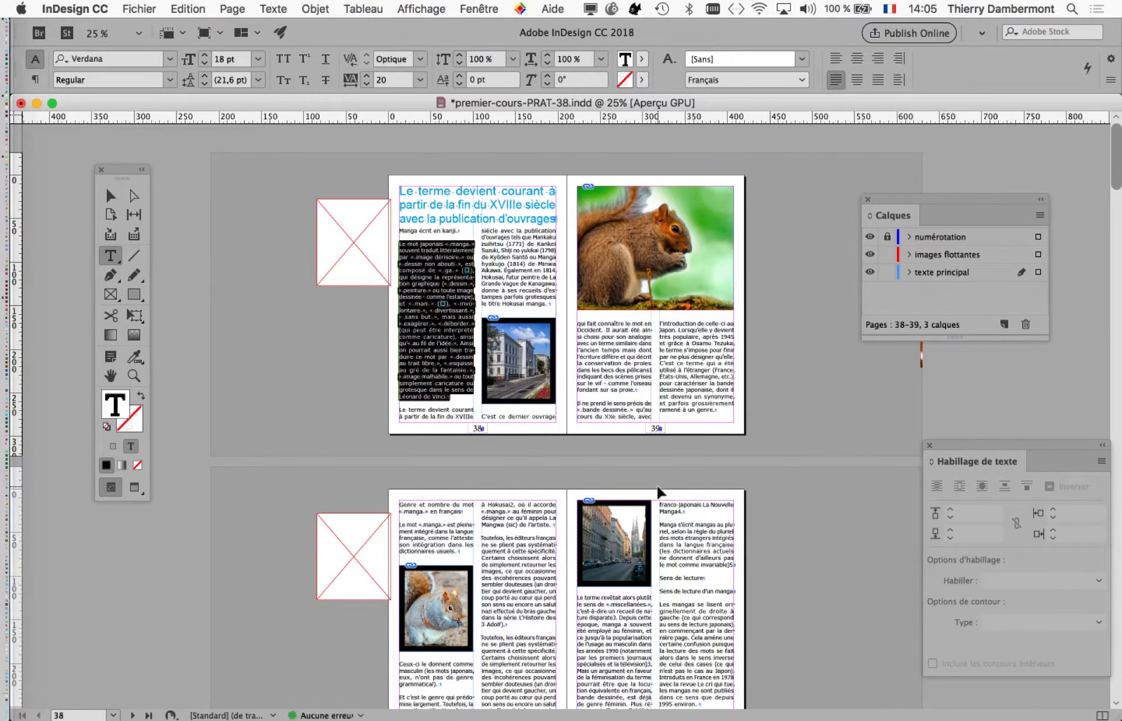
key("super+z")
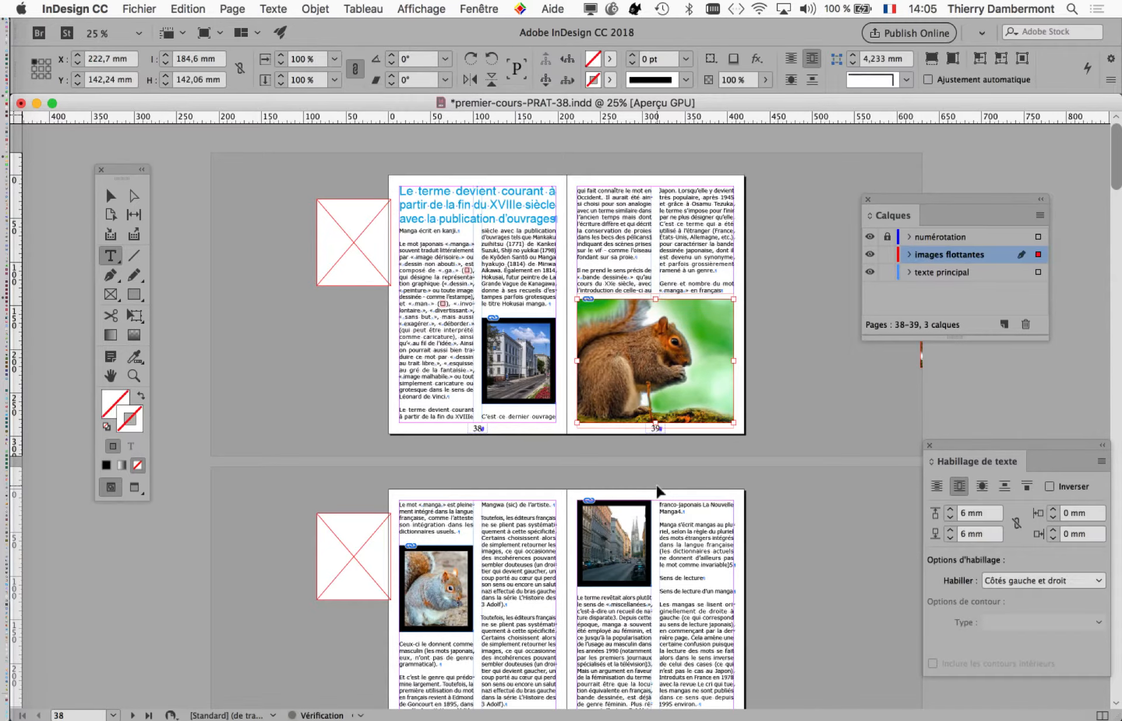
key("super+z")
key("super+z")
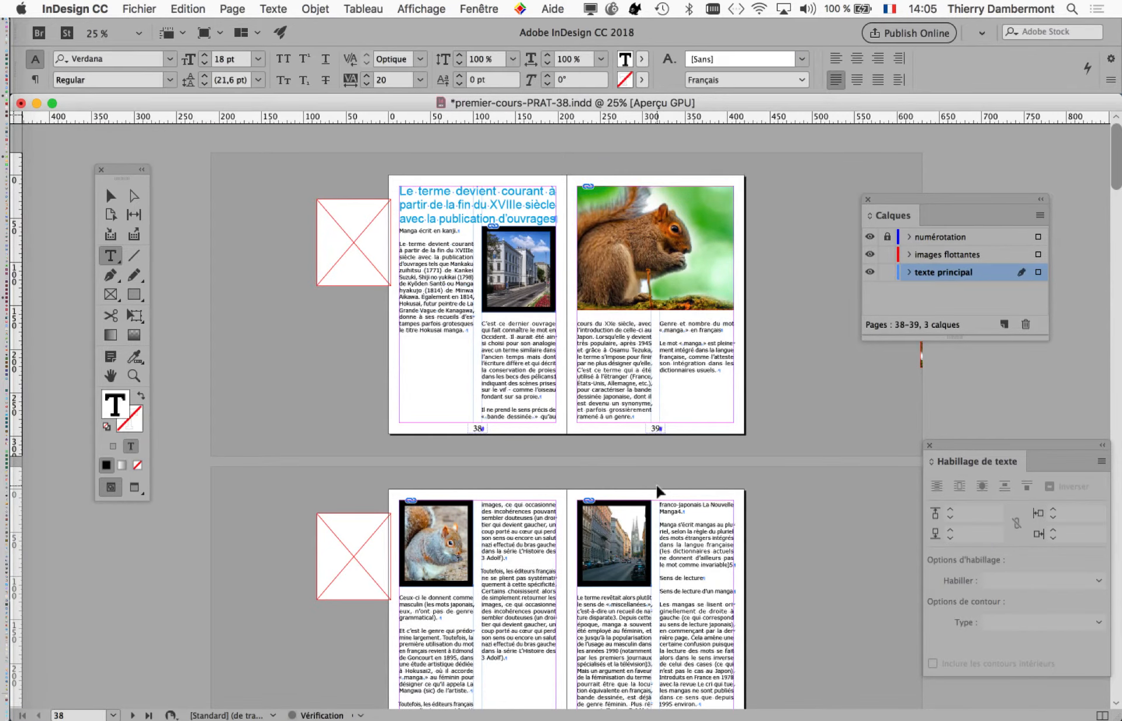
key("super+z")
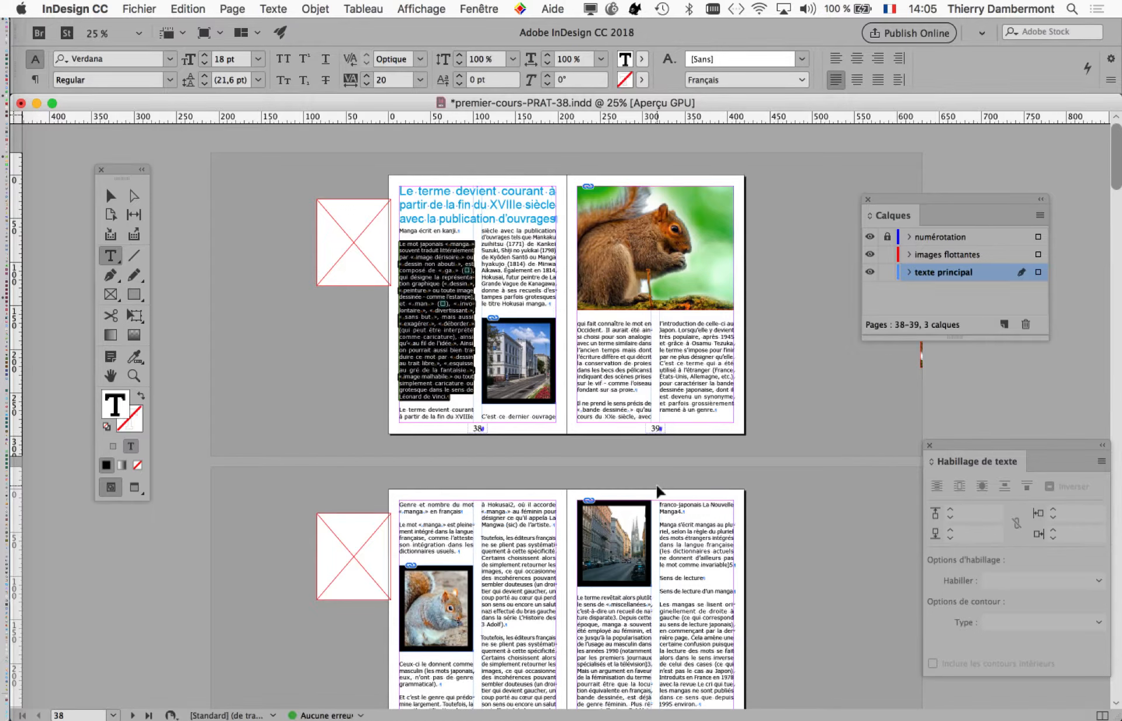
key("super+shift+z")
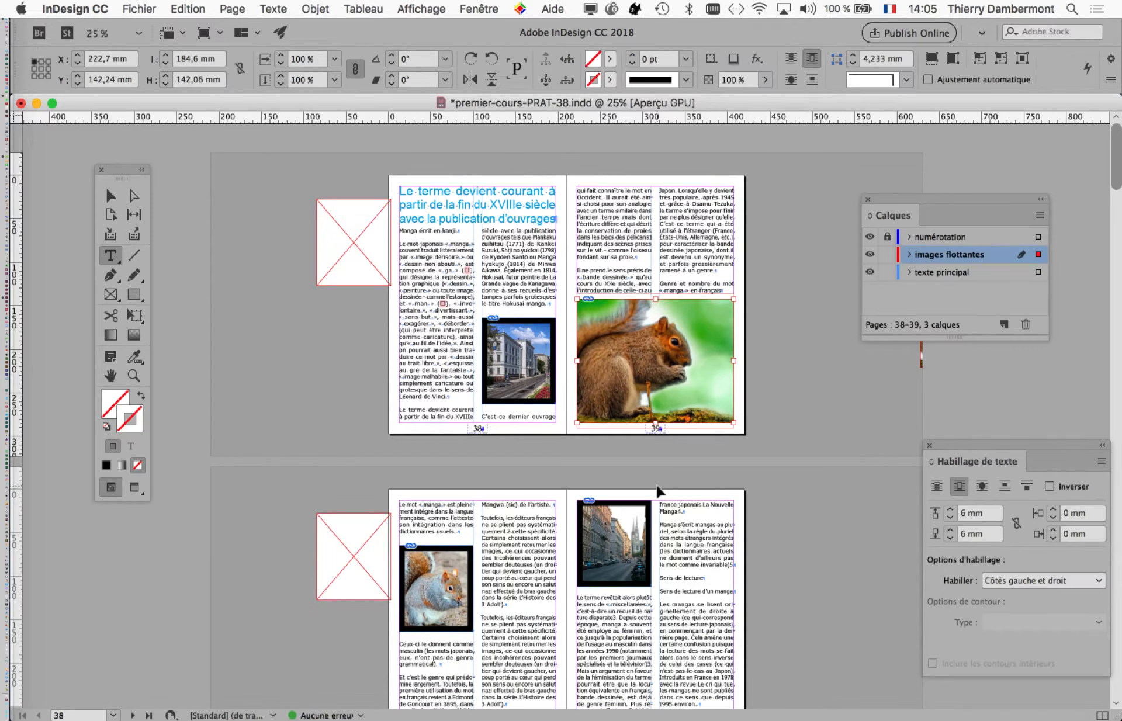
key("super+z")
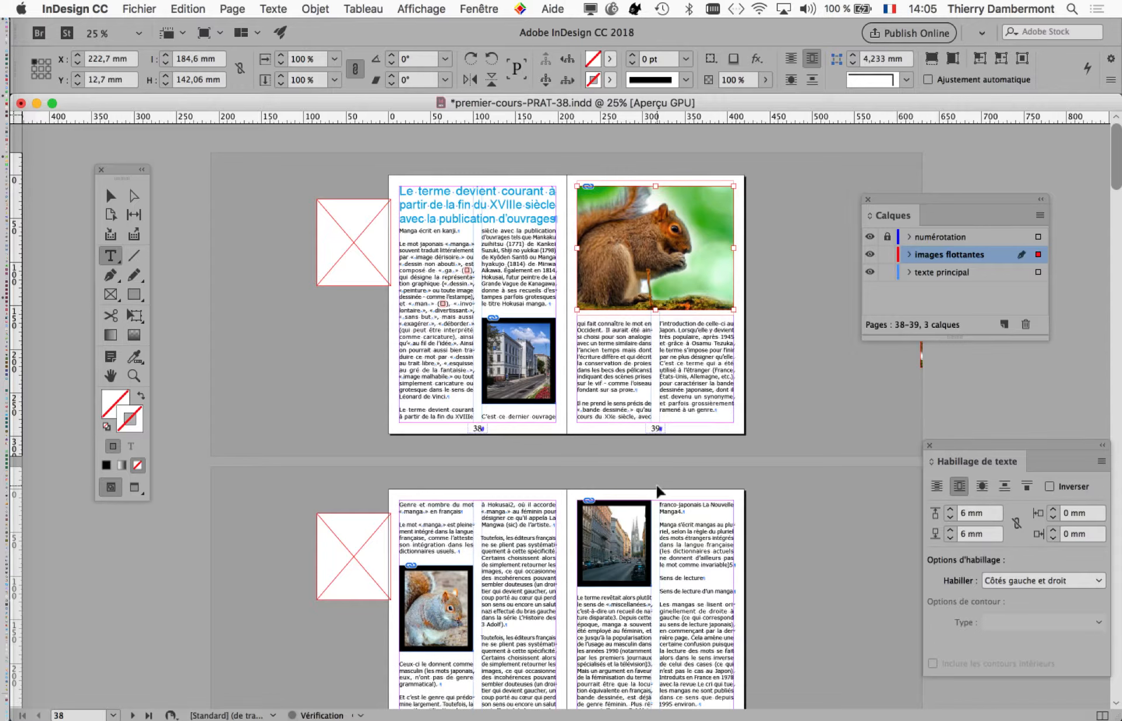
key("super+shift+z")
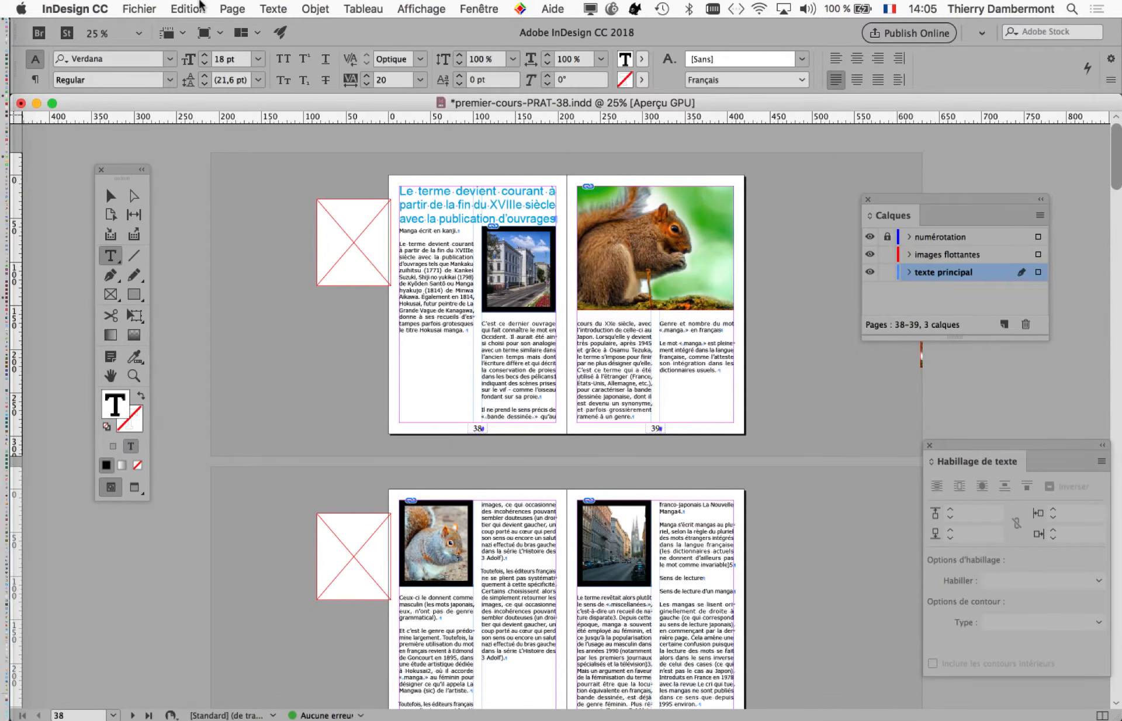
Review the reflowed text through pages 40 and 41 and undo the deletion of the page 38 paragraph.
left_click(201, 7)
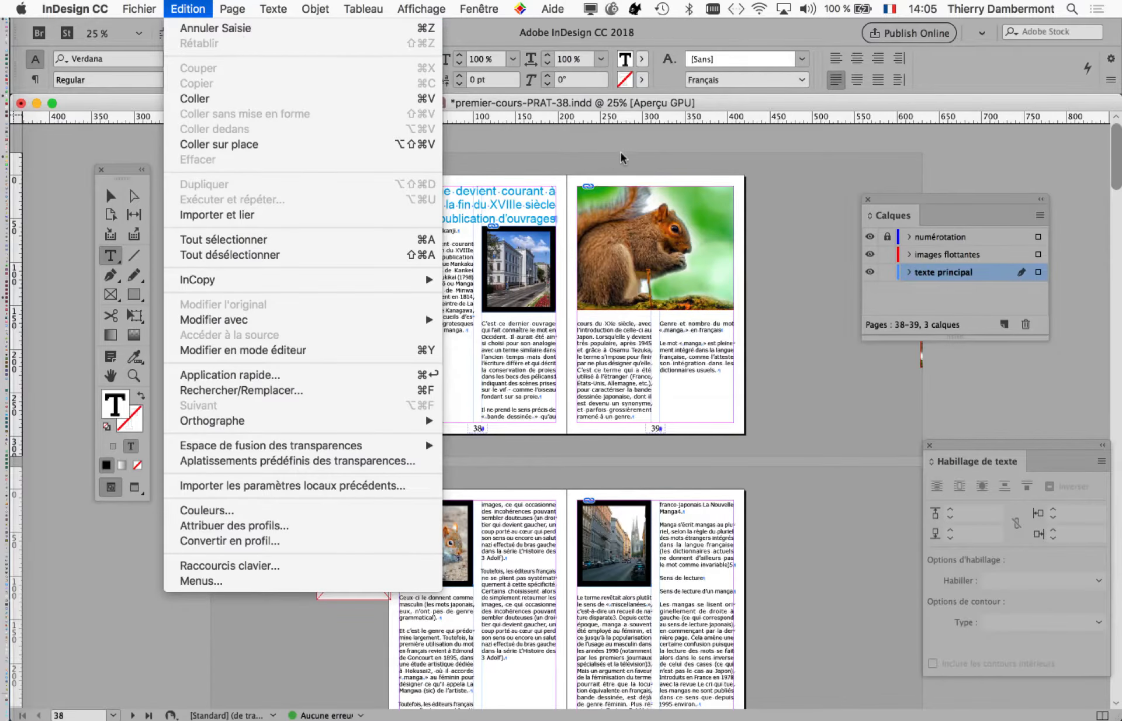
left_click(619, 150)
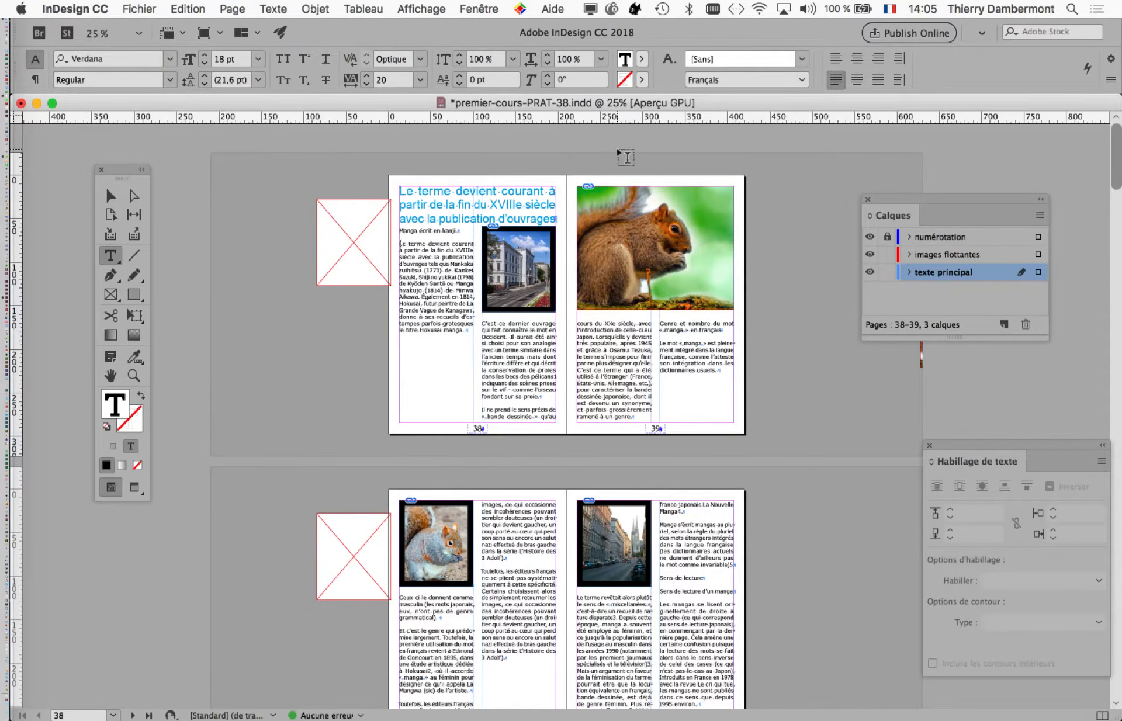
left_click(459, 285, "super")
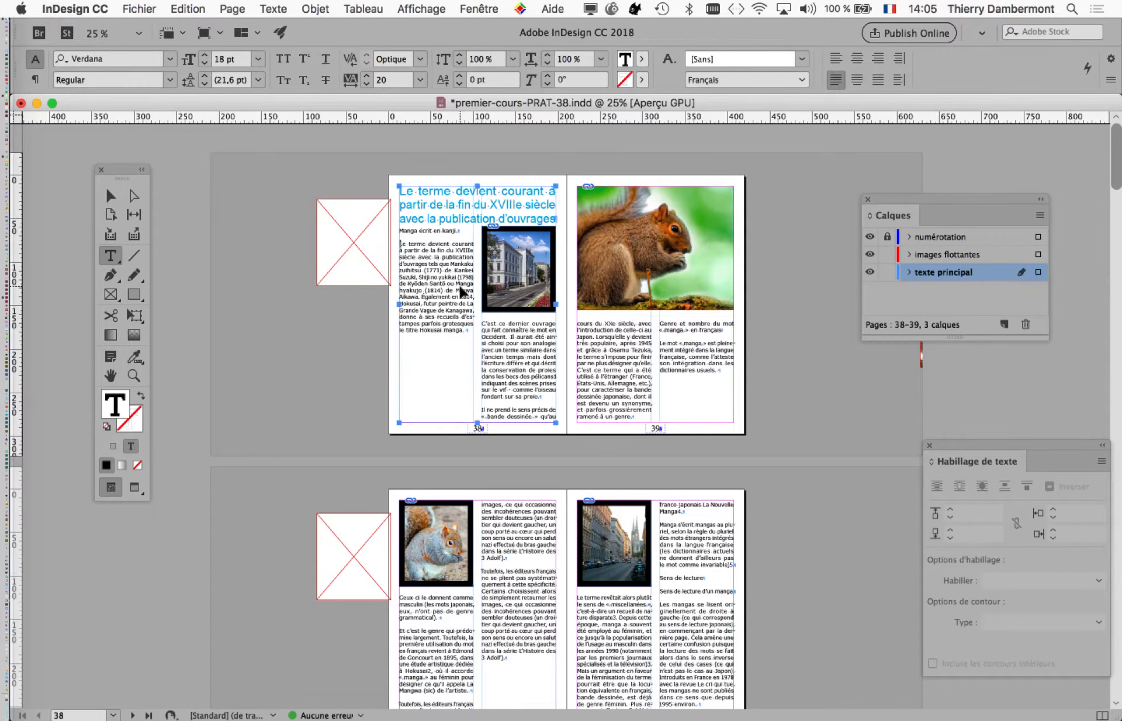
scroll(460, 290, "down", 2)
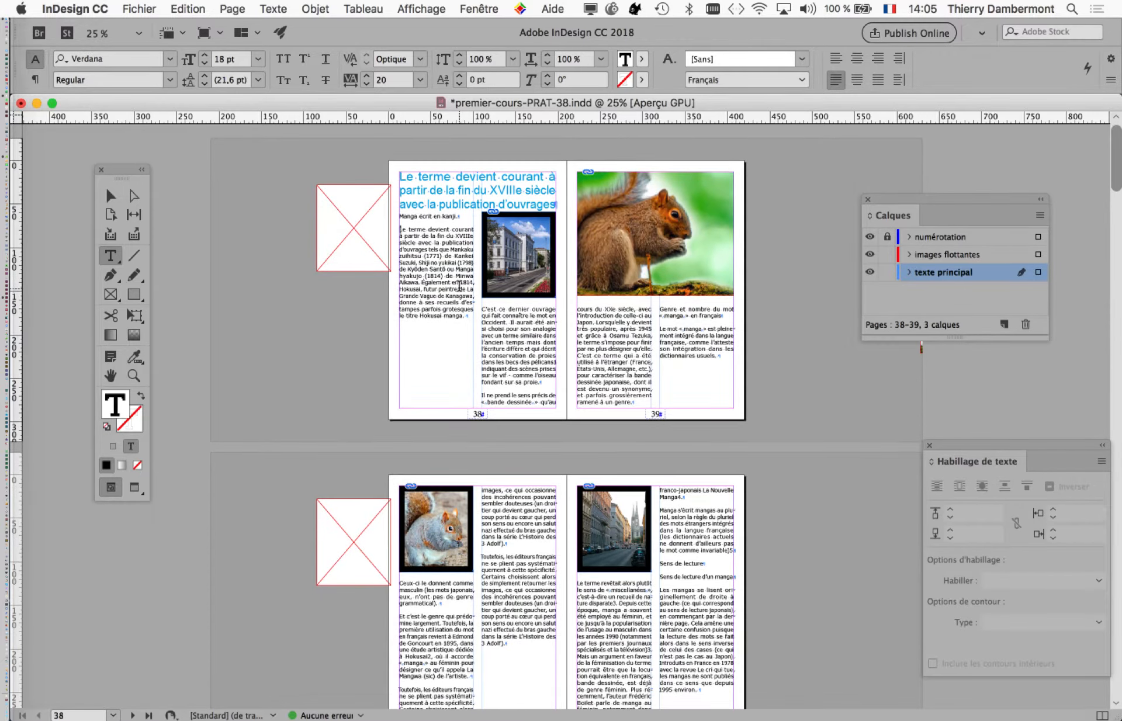
scroll(460, 289, "down", 3)
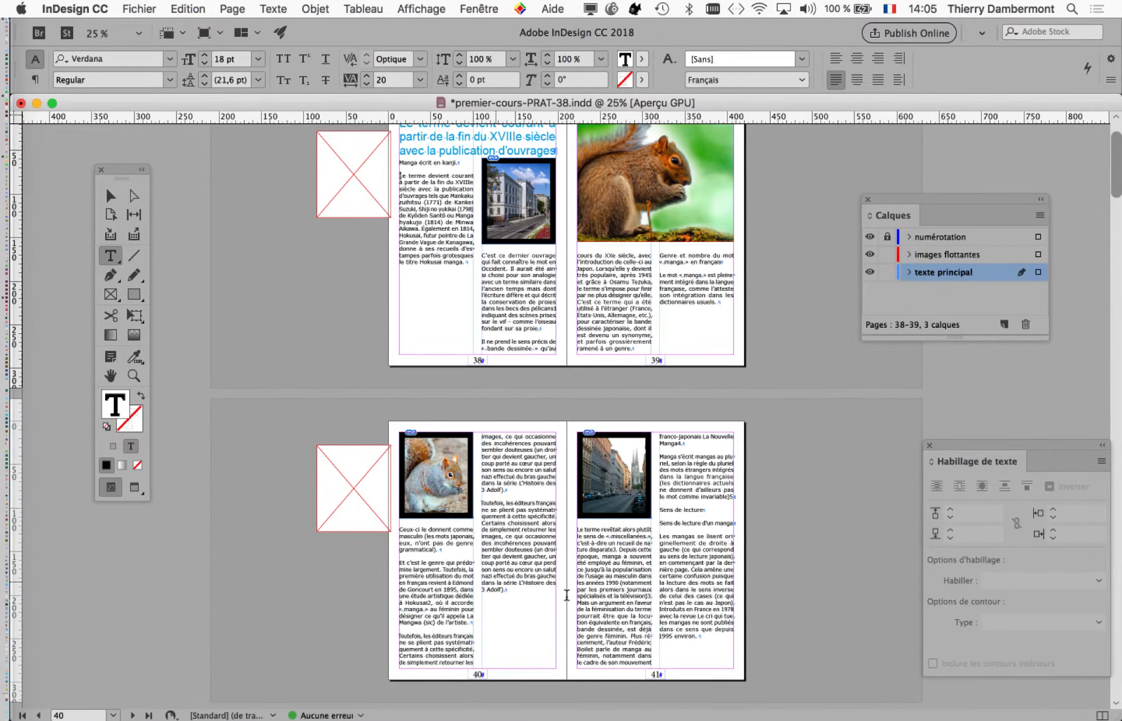
key("super+z")
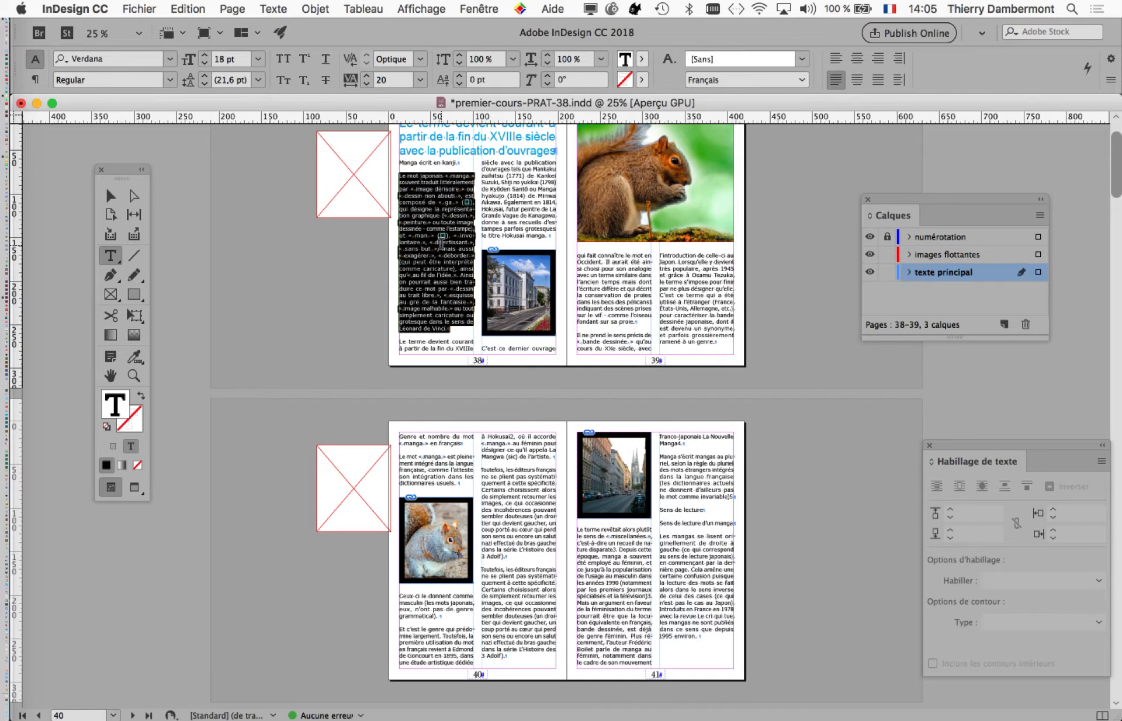
left_click(139, 8)
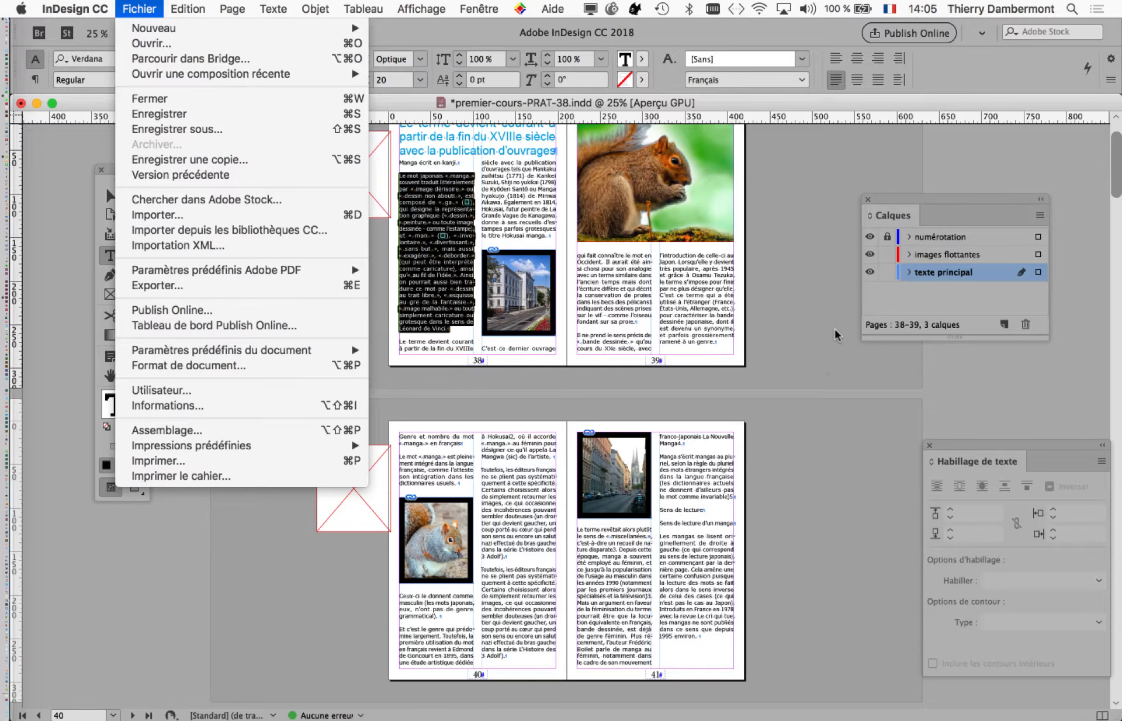
left_click(834, 331)
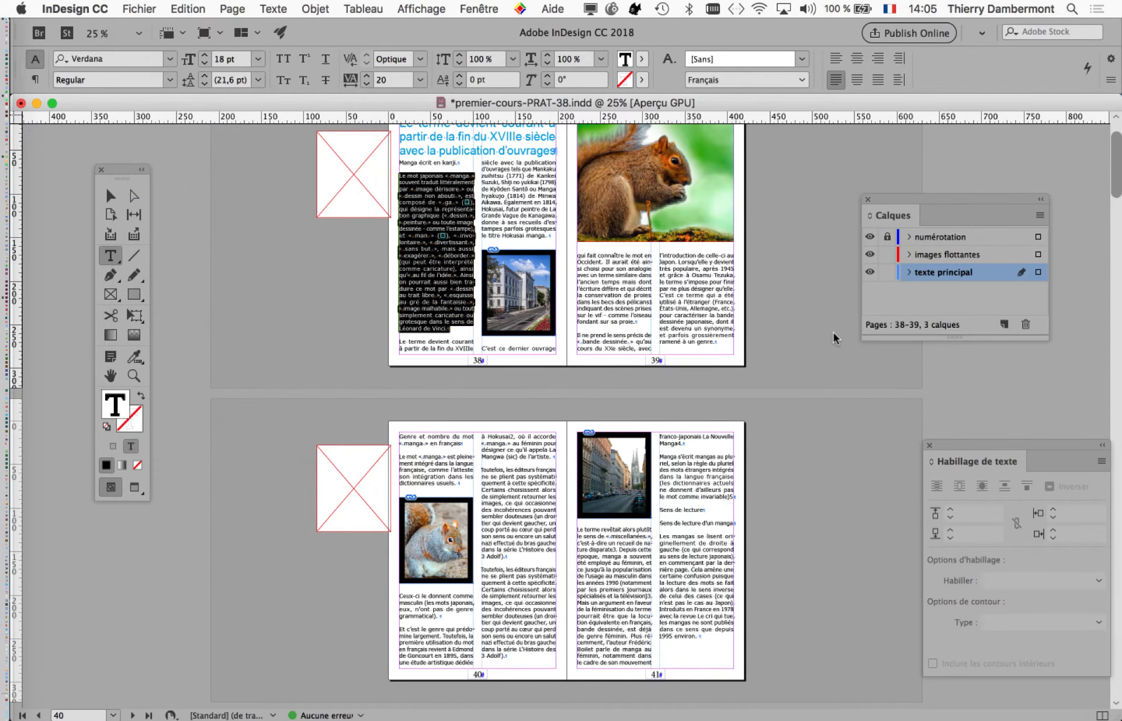
left_click(117, 377)
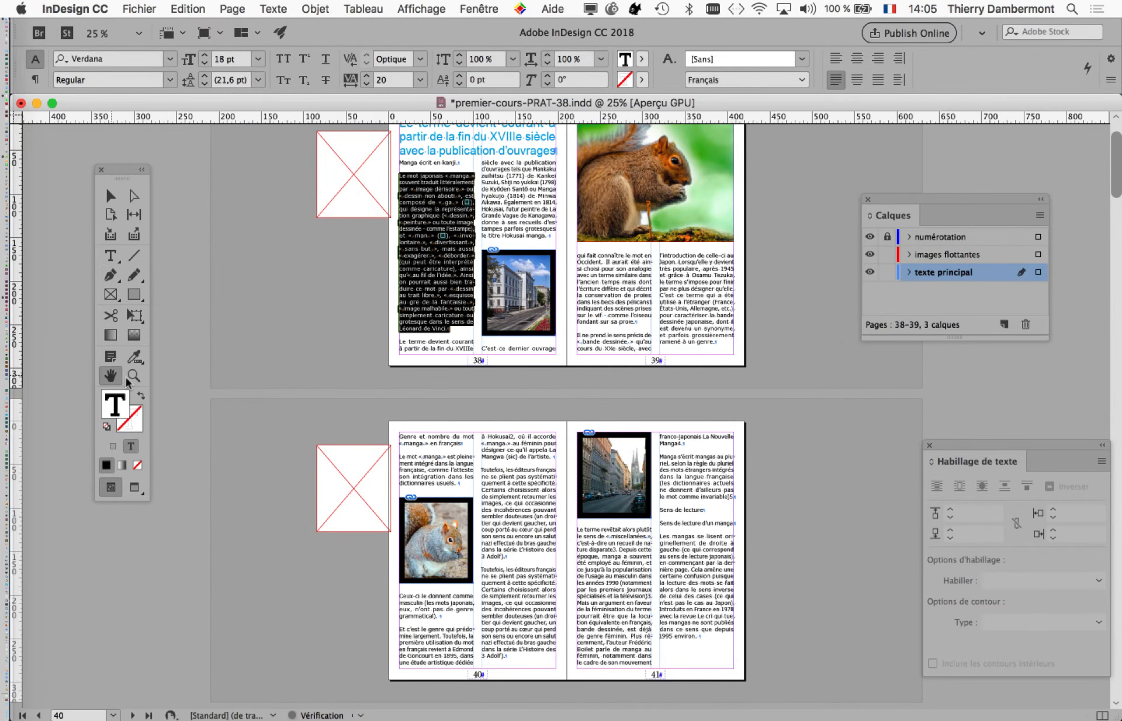
left_click_drag(463, 265, 305, 309)
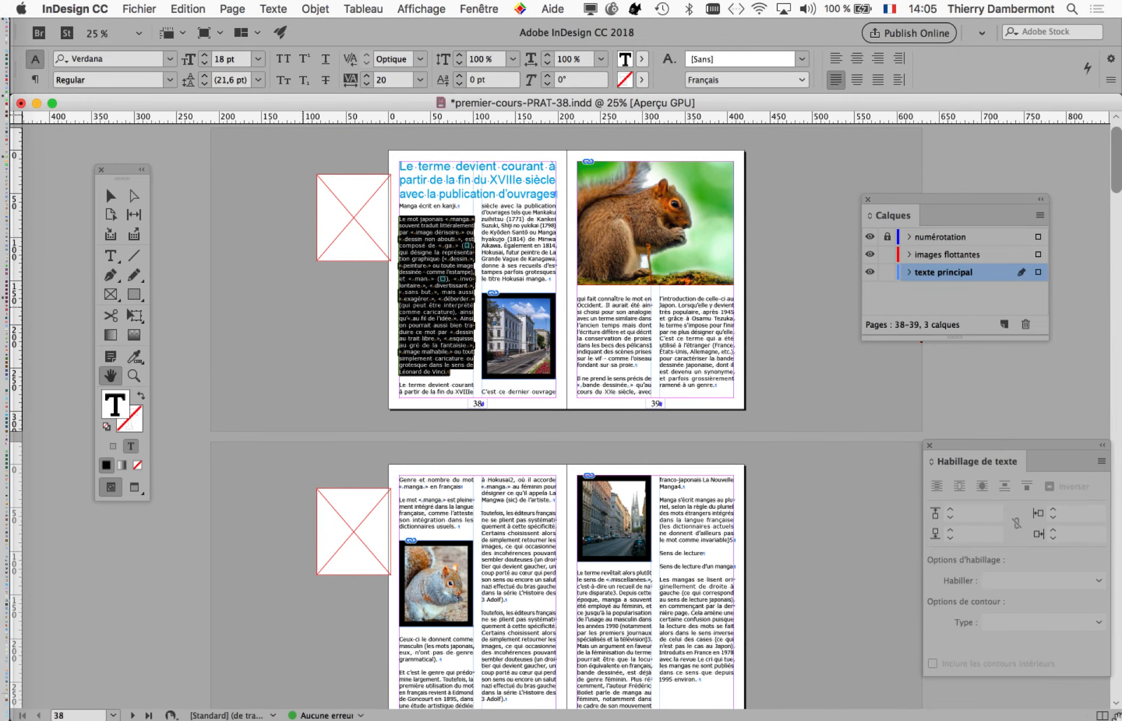